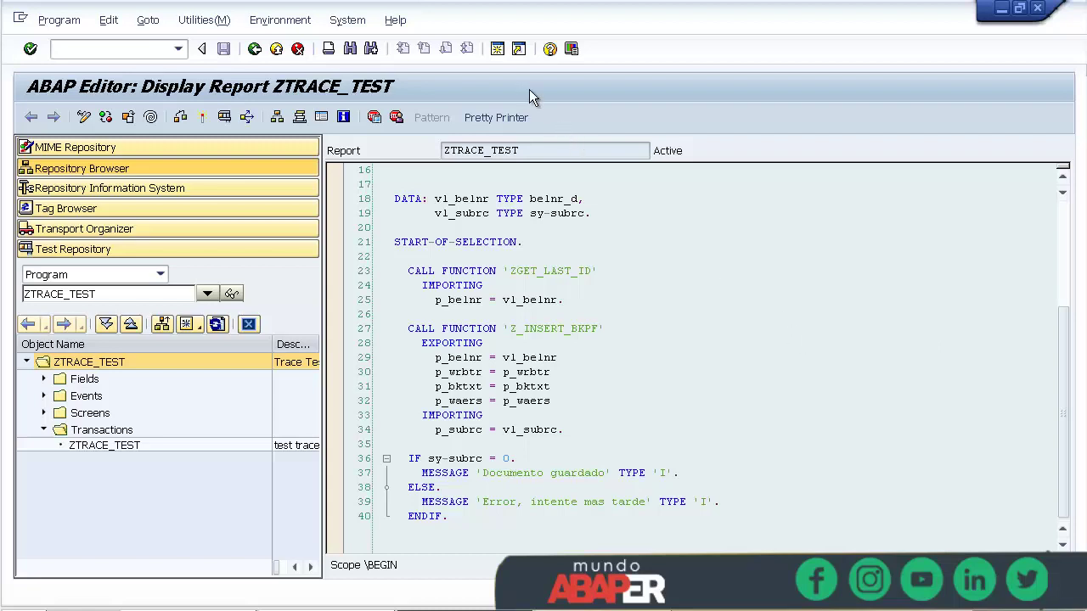
- Open transaction ST05 in a new session and activate the SQL, Enqueue, RFC, Buffer and HTTP traces
{"action": "left_click", "coordinate": [497, 49]}
{"action": "type", "text": "s"}
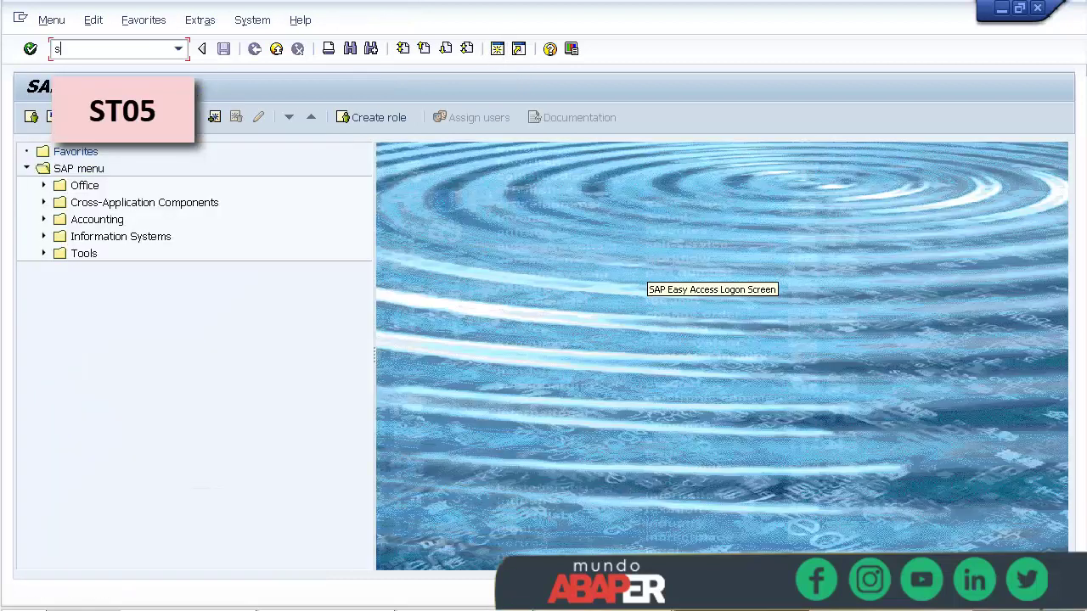
{"action": "type", "text": "t05"}
{"action": "key", "text": "Return"}
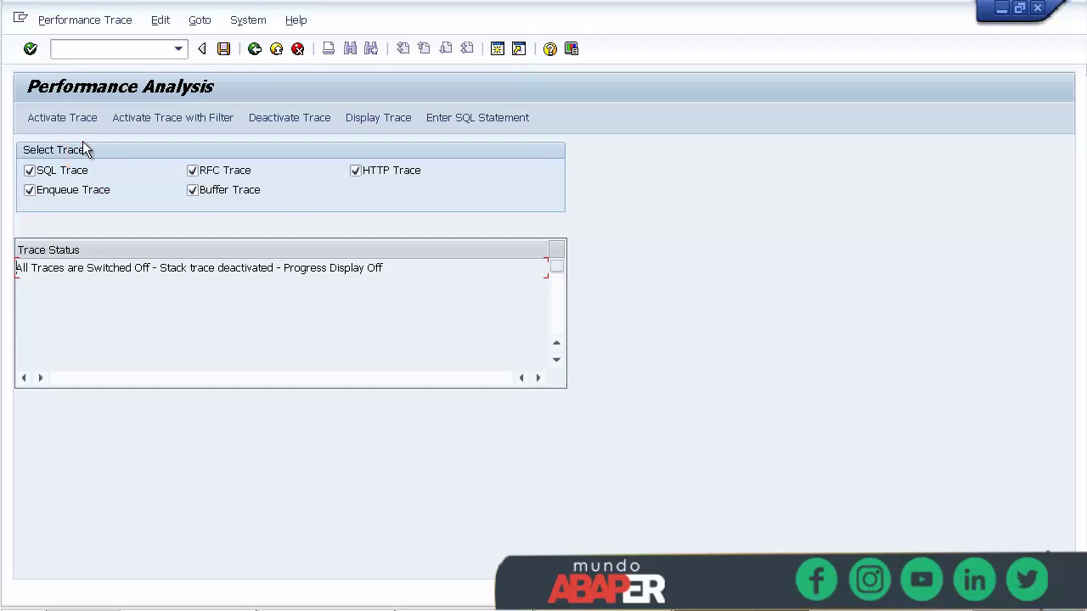
{"action": "left_click", "coordinate": [73, 121]}
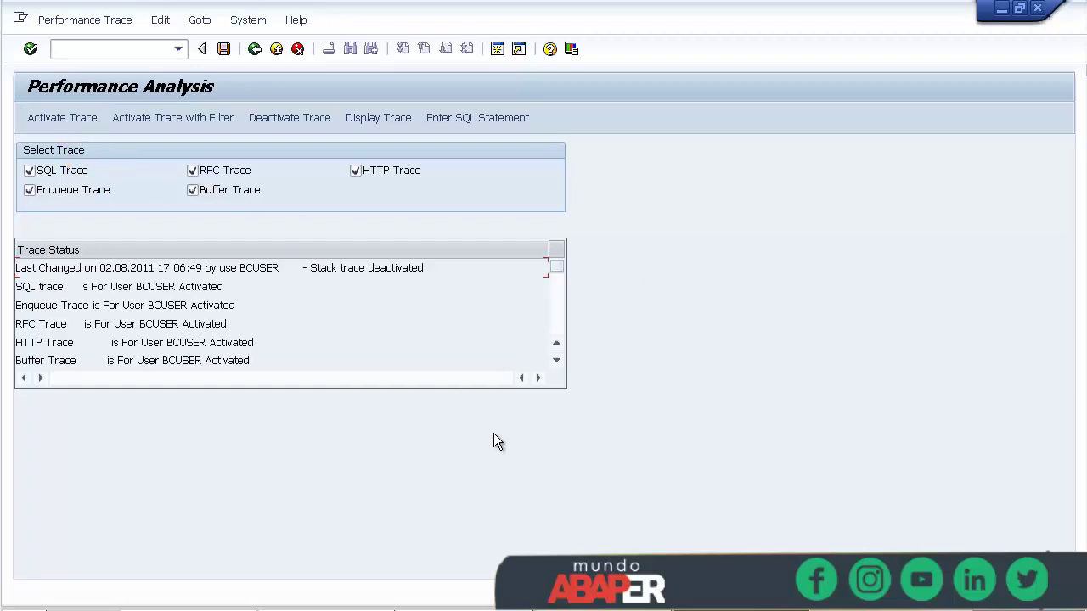
- Run ZTRACE_TEST in another new session with P_WRBTR 300,00, P_WAERS usd and P_BKTXT prueba 4, closing that session when done
{"action": "left_click", "coordinate": [497, 50]}
{"action": "left_click", "coordinate": [178, 49]}
{"action": "left_click", "coordinate": [178, 96]}
{"action": "key", "text": "Return"}
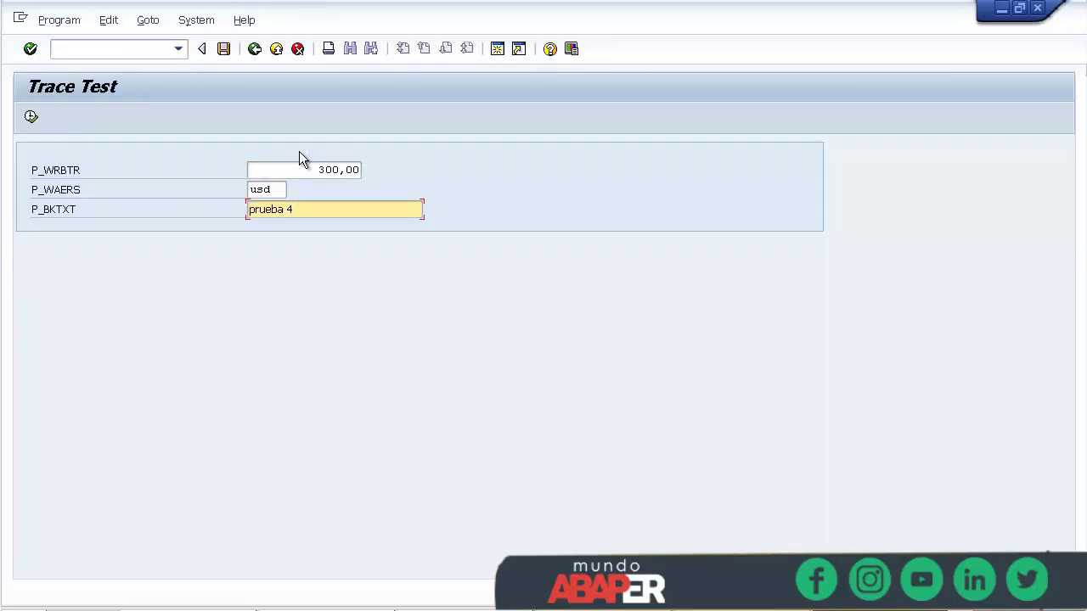
{"action": "left_click", "coordinate": [31, 117]}
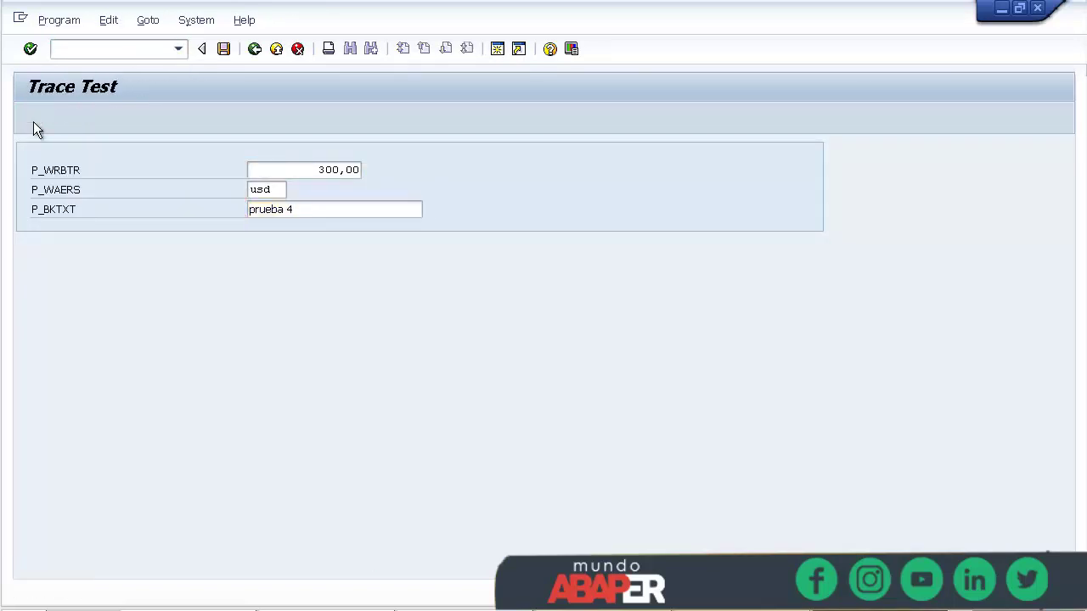
{"action": "left_click", "coordinate": [464, 506]}
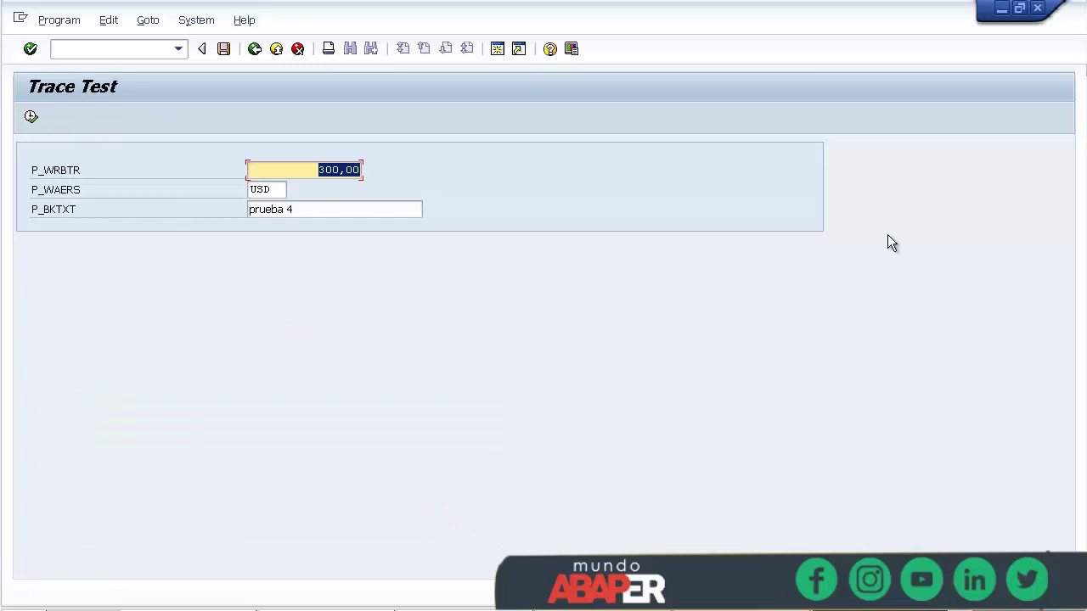
{"action": "left_click", "coordinate": [1036, 8]}
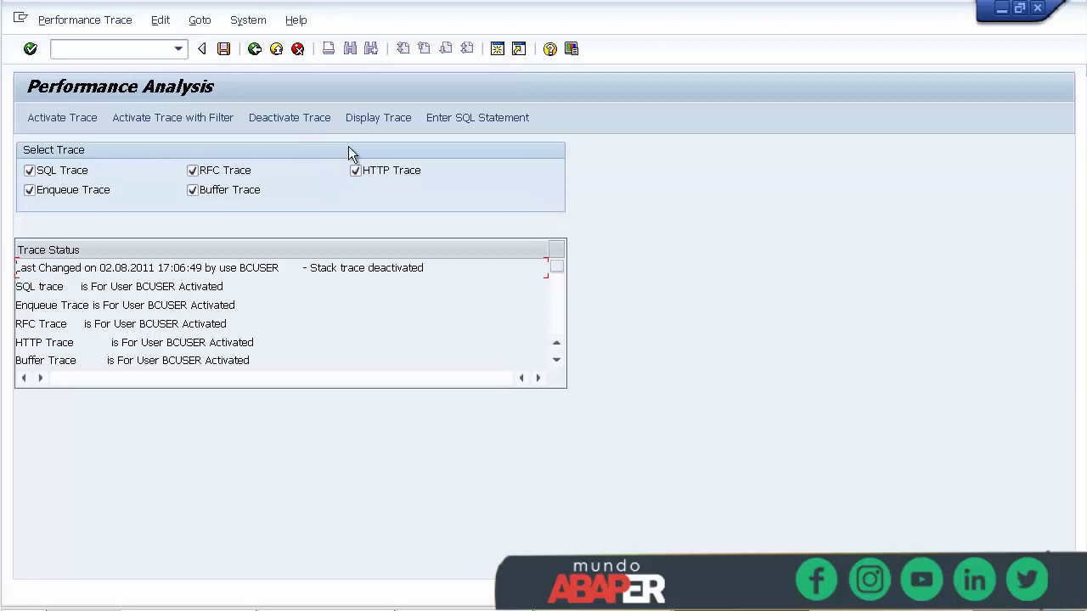
- Deactivate the traces and list the recorded entries for all five trace types
{"action": "left_click", "coordinate": [302, 121]}
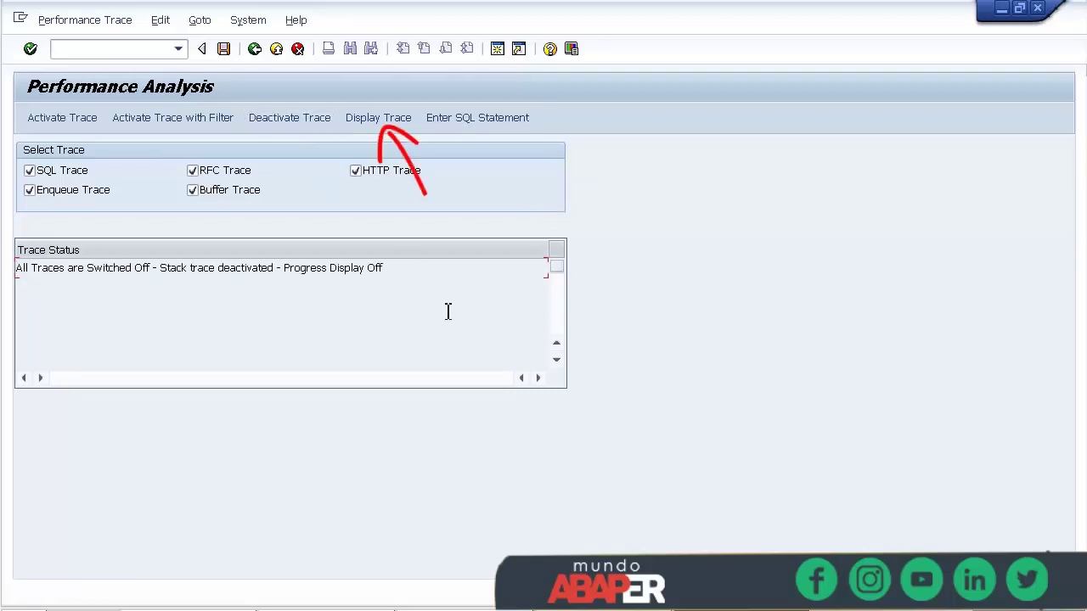
{"action": "left_click", "coordinate": [389, 120]}
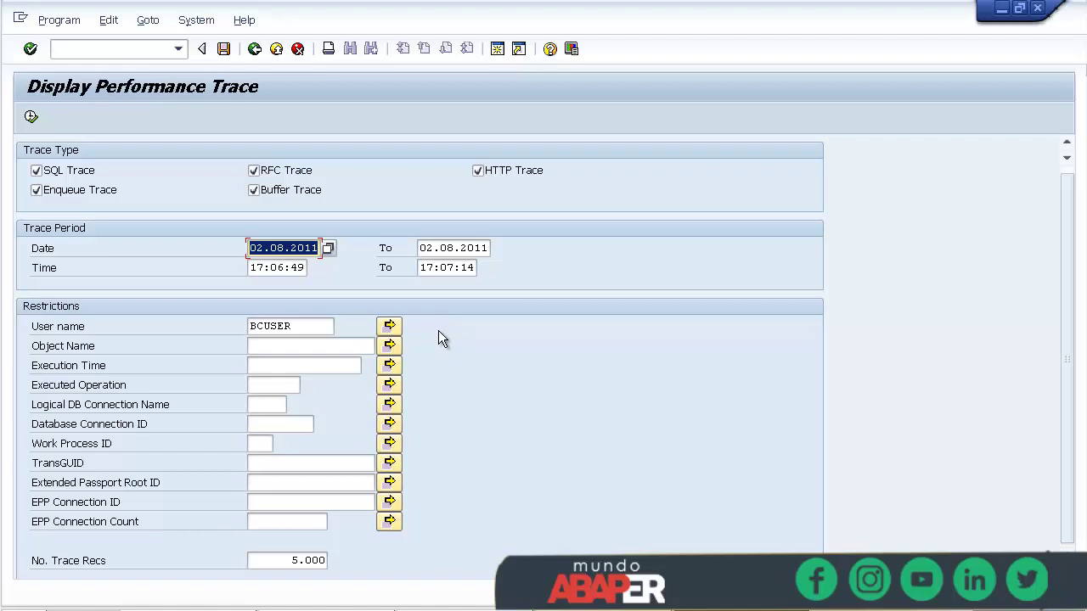
{"action": "left_click", "coordinate": [32, 116]}
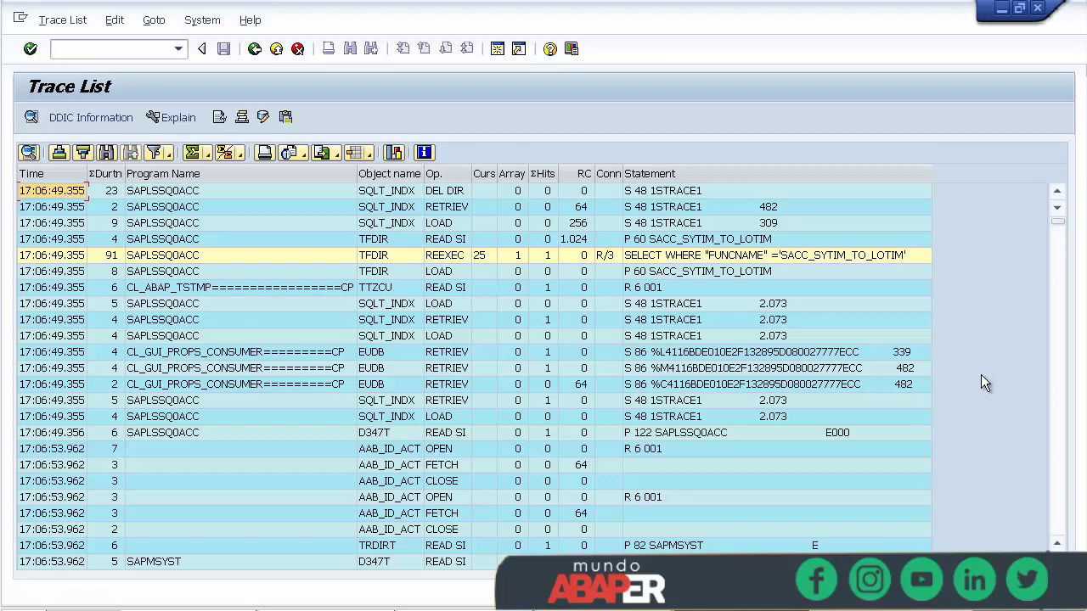
{"action": "scroll", "coordinate": [986, 379], "scroll_direction": "down", "scroll_amount": 13}
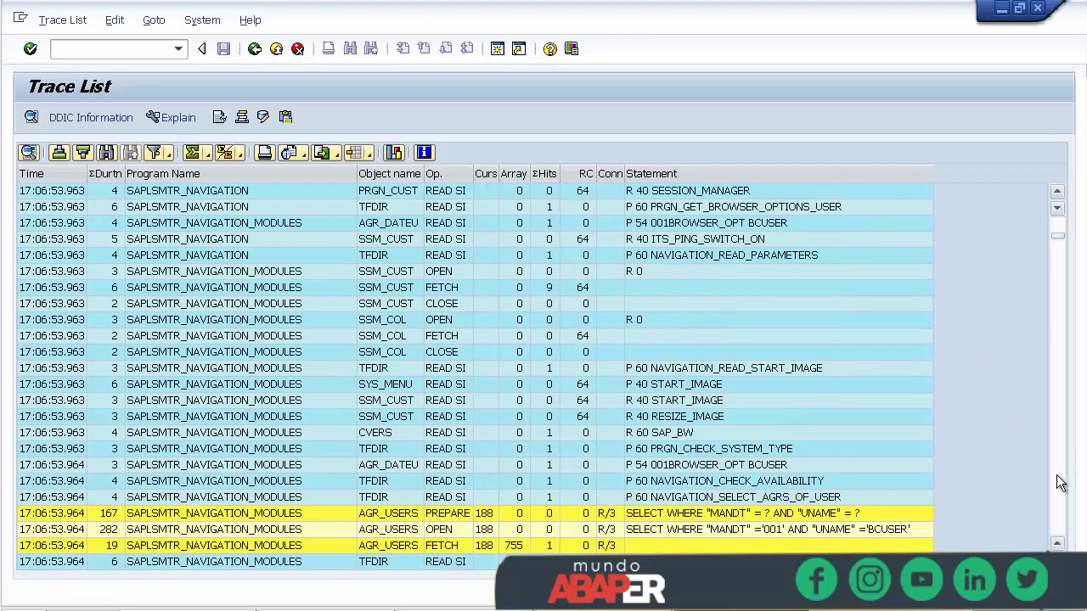
{"action": "scroll", "coordinate": [1066, 497], "scroll_direction": "down", "scroll_amount": 16}
{"action": "scroll", "coordinate": [1067, 504], "scroll_direction": "down", "scroll_amount": 10}
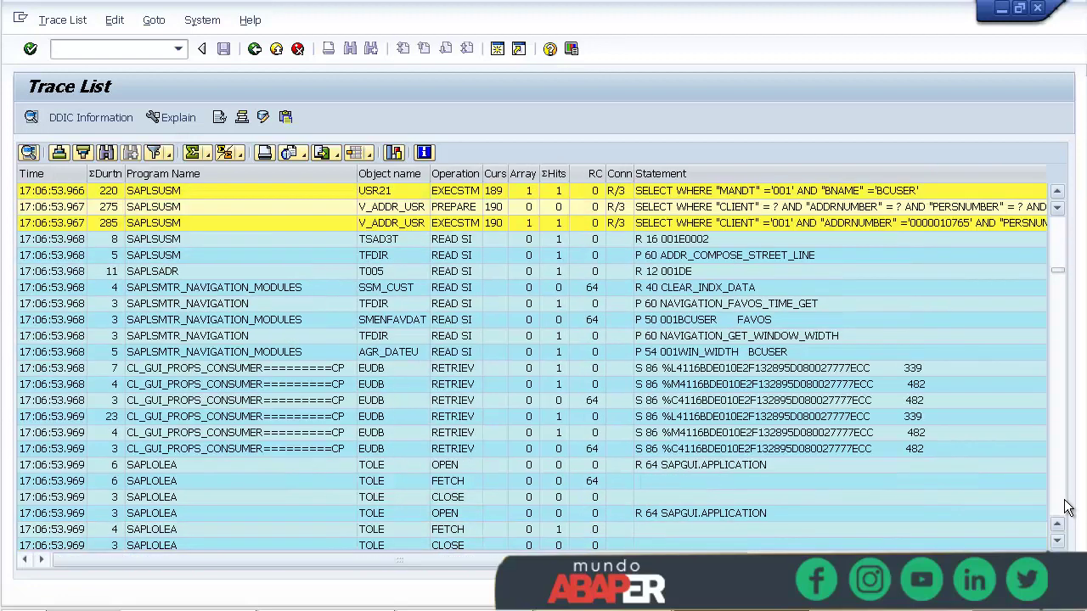
{"action": "scroll", "coordinate": [1049, 416], "scroll_direction": "up", "scroll_amount": 4}
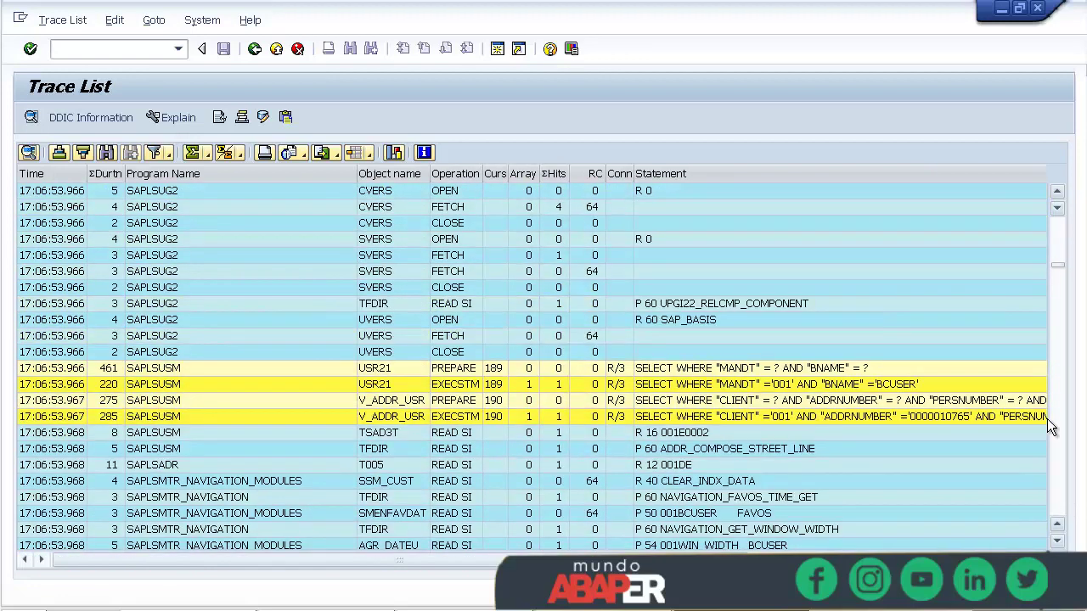
- Restrict the trace display to SQL Trace only and list its records
{"action": "left_click", "coordinate": [254, 49]}
{"action": "left_click", "coordinate": [68, 194]}
{"action": "left_click", "coordinate": [270, 172]}
{"action": "left_click", "coordinate": [270, 191]}
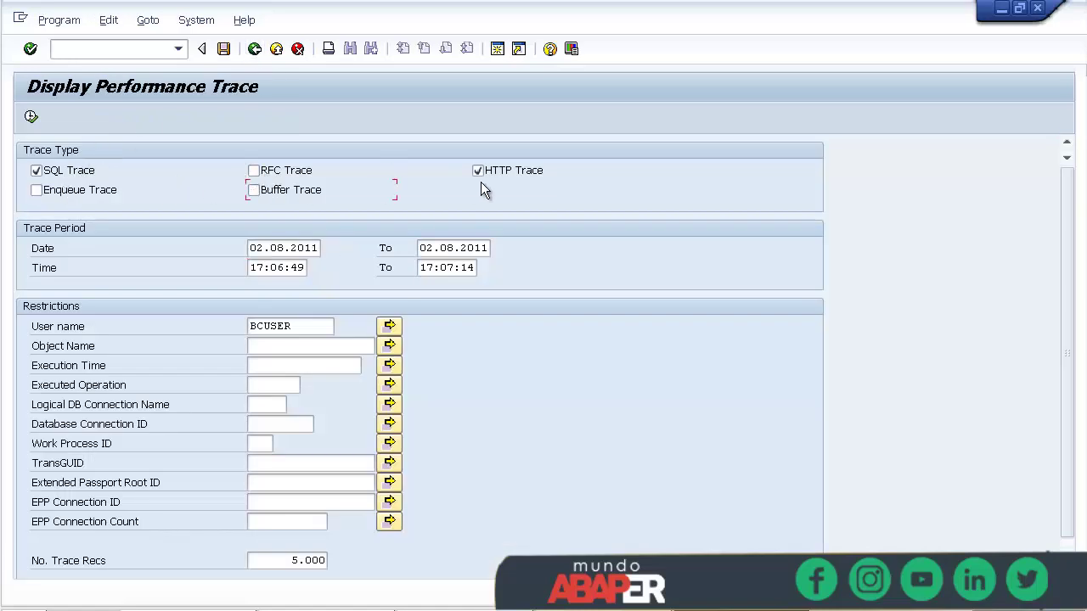
{"action": "left_click", "coordinate": [480, 175]}
{"action": "left_click", "coordinate": [31, 118]}
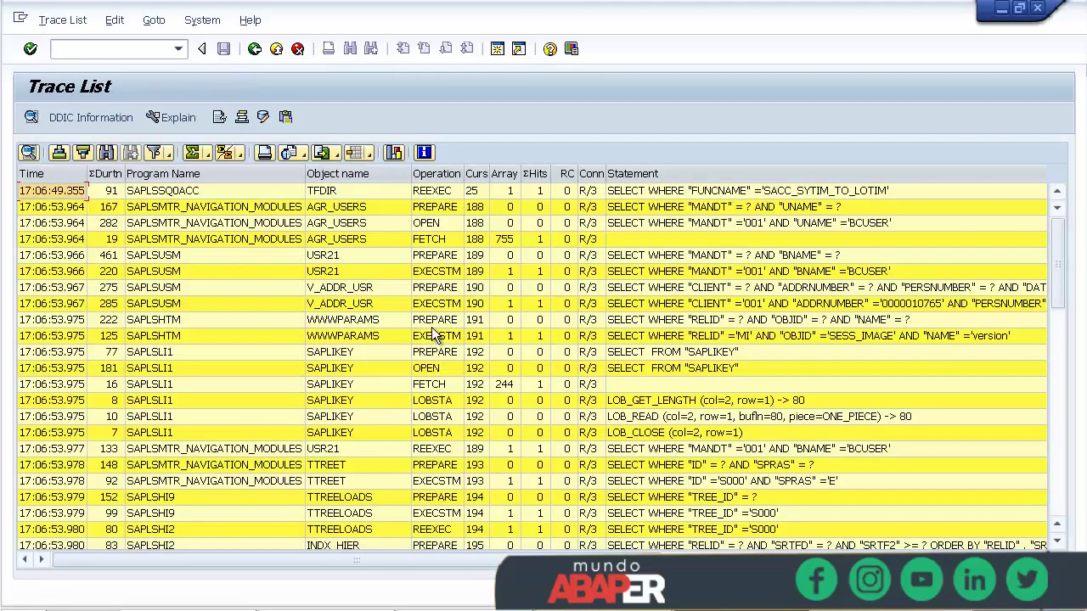
- Switch the trace display to RFC Trace only and list its records
{"action": "left_click", "coordinate": [254, 48]}
{"action": "left_click", "coordinate": [253, 170]}
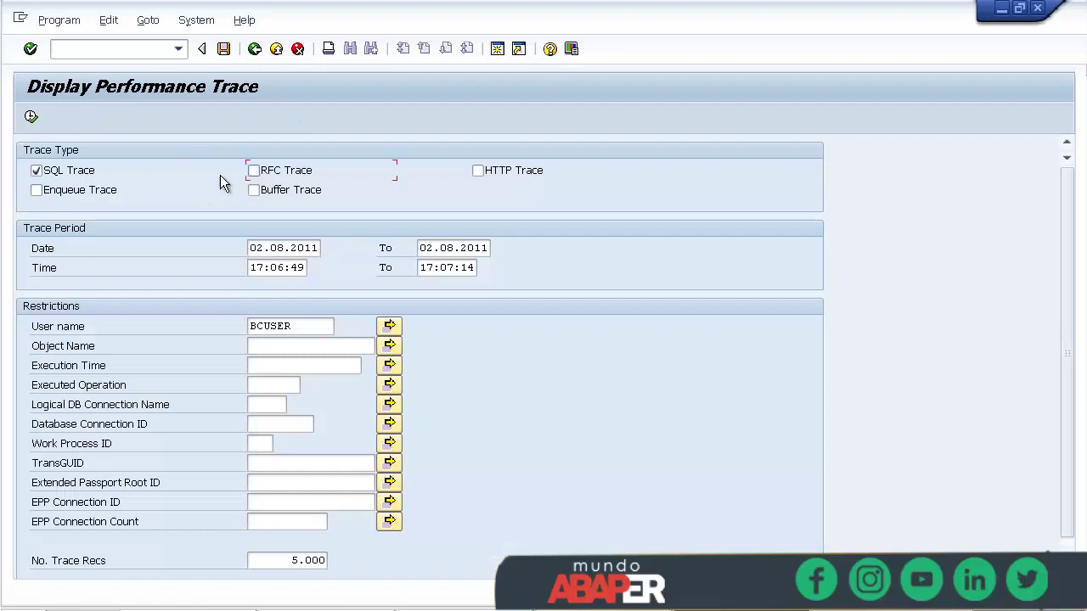
{"action": "left_click", "coordinate": [30, 117]}
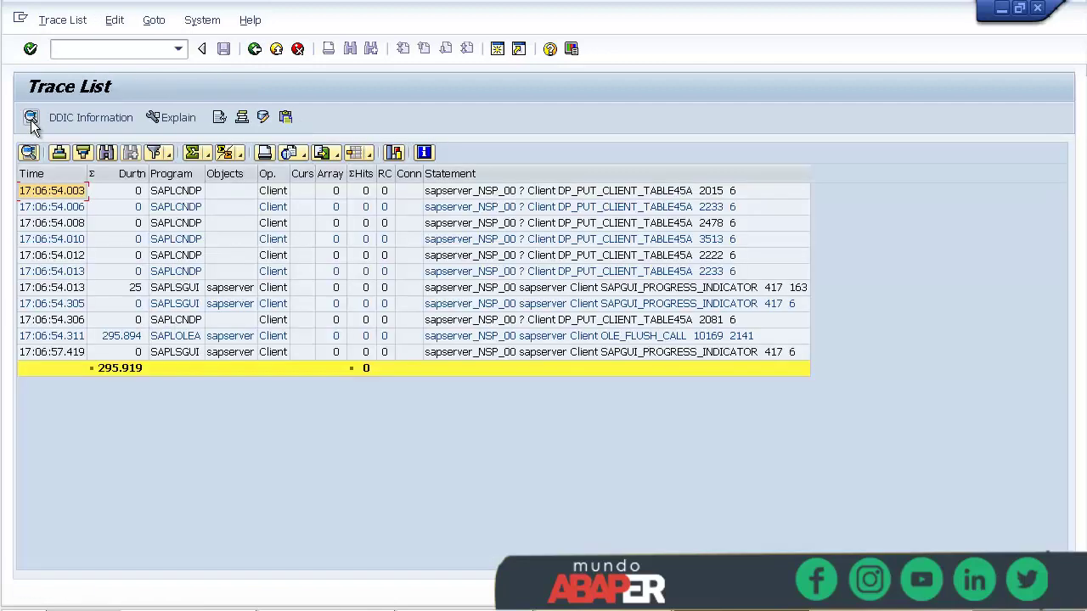
- Switch the trace display to Buffer Trace only and list its records
{"action": "left_click", "coordinate": [254, 48]}
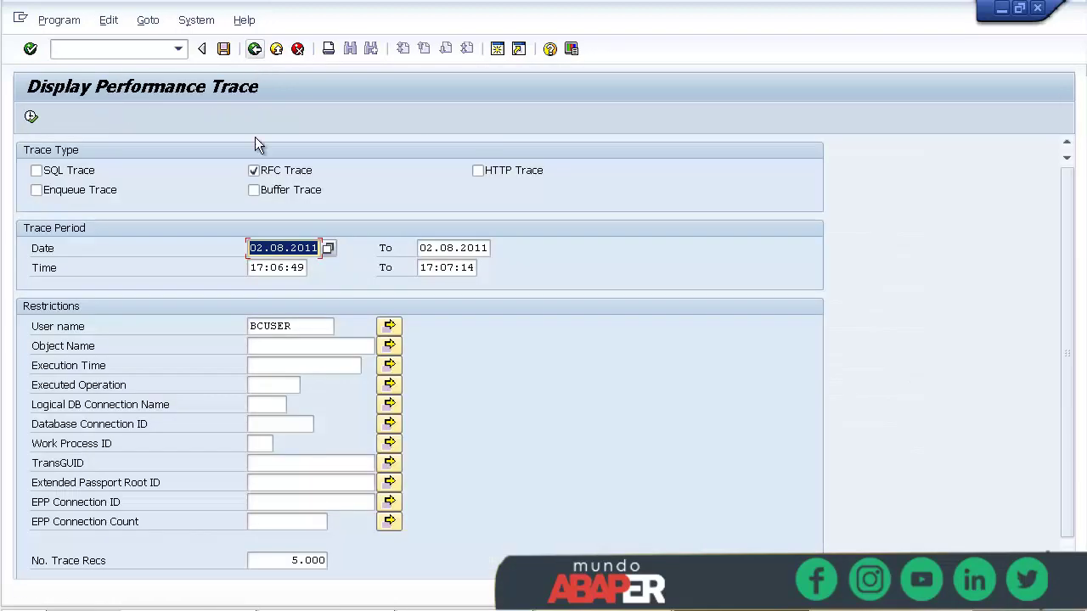
{"action": "left_click", "coordinate": [276, 172]}
{"action": "left_click", "coordinate": [254, 190]}
{"action": "left_click", "coordinate": [31, 117]}
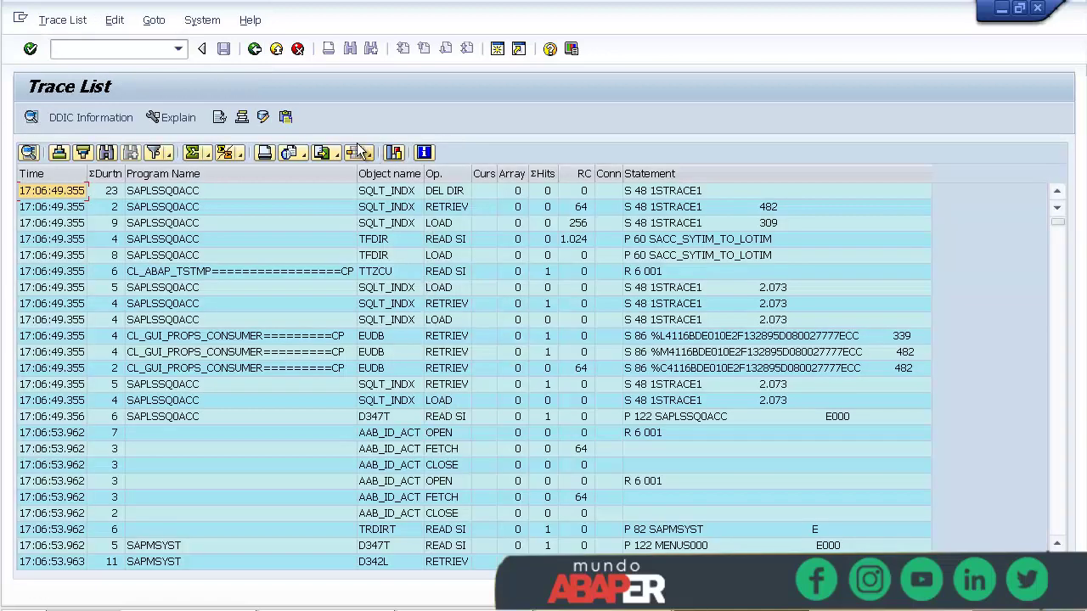
- Reselect all trace types and look through the combined trace list
{"action": "left_click", "coordinate": [254, 48]}
{"action": "left_click", "coordinate": [36, 170]}
{"action": "left_click", "coordinate": [253, 170]}
{"action": "left_click", "coordinate": [477, 170]}
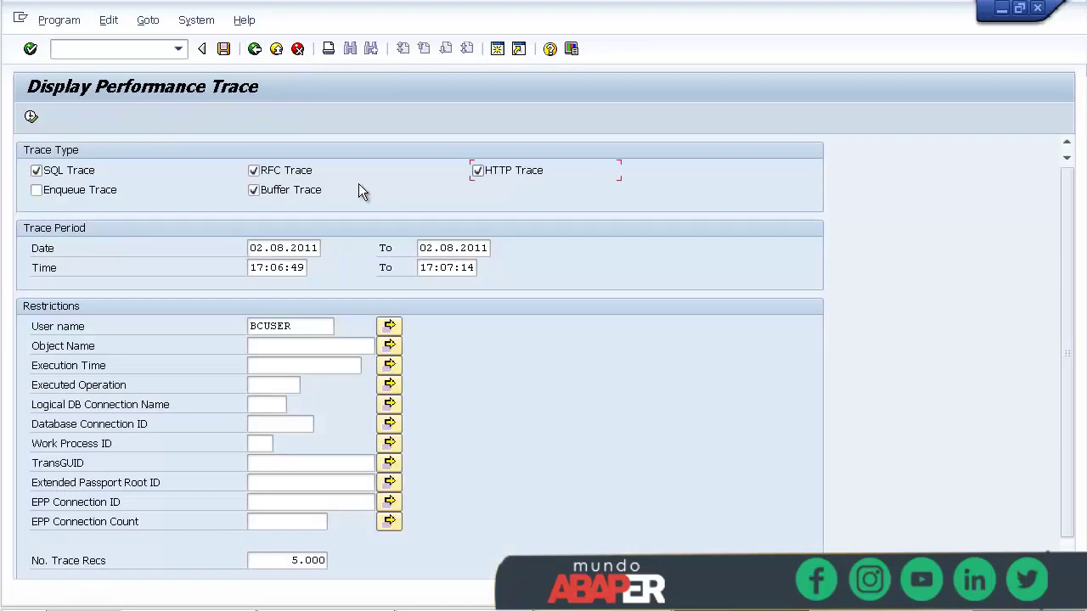
{"action": "left_click", "coordinate": [31, 117]}
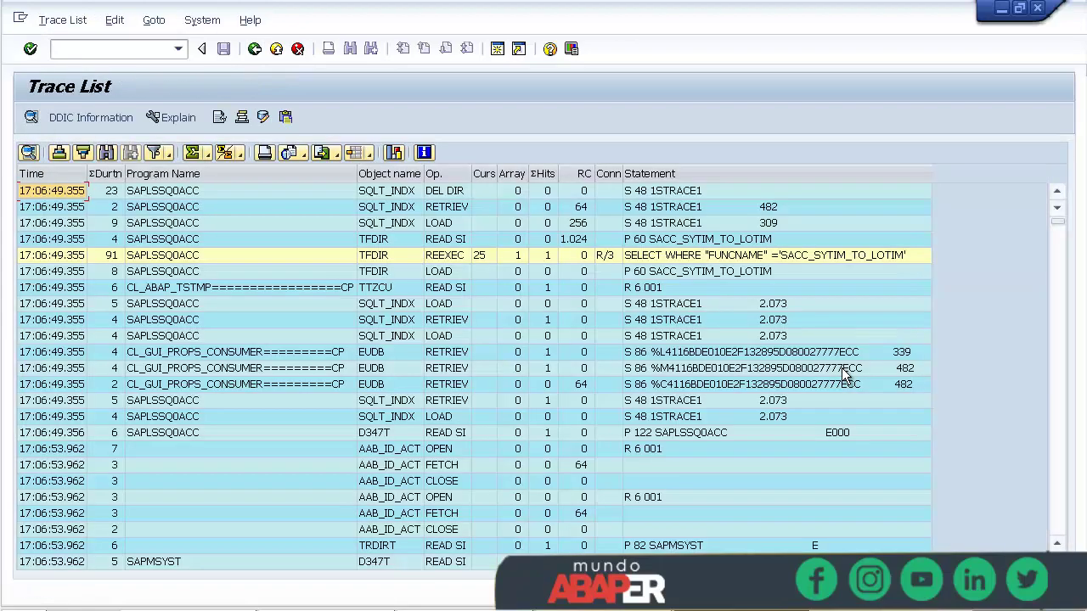
{"action": "scroll", "coordinate": [967, 291], "scroll_direction": "down", "scroll_amount": 10}
{"action": "scroll", "coordinate": [967, 291], "scroll_direction": "down", "scroll_amount": 2}
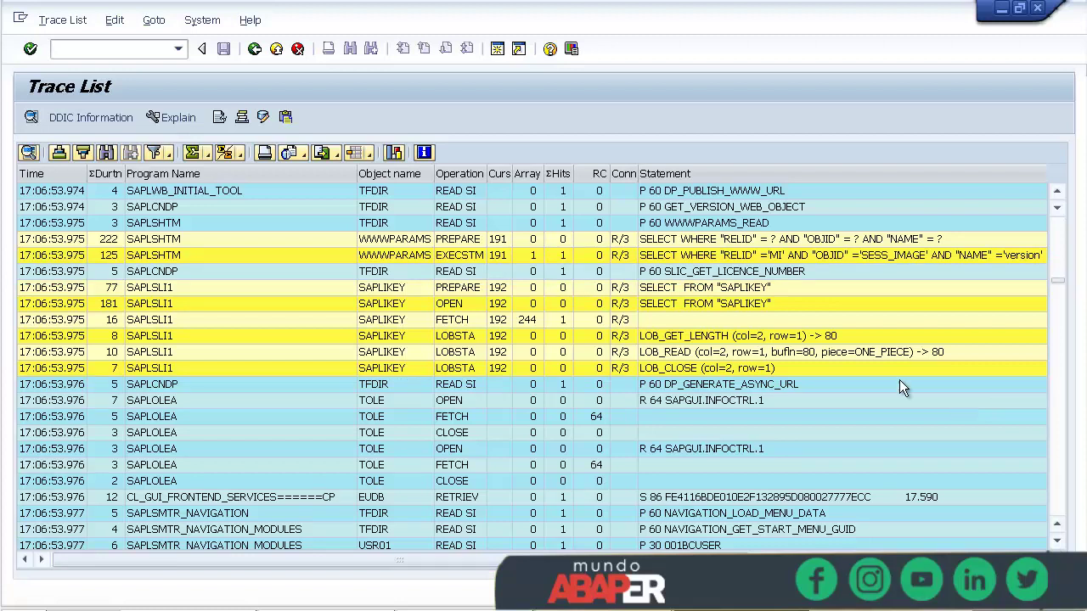
- Clear the RFC, HTTP, Enqueue and Buffer trace types and list the SQL trace records
{"action": "left_click", "coordinate": [253, 48]}
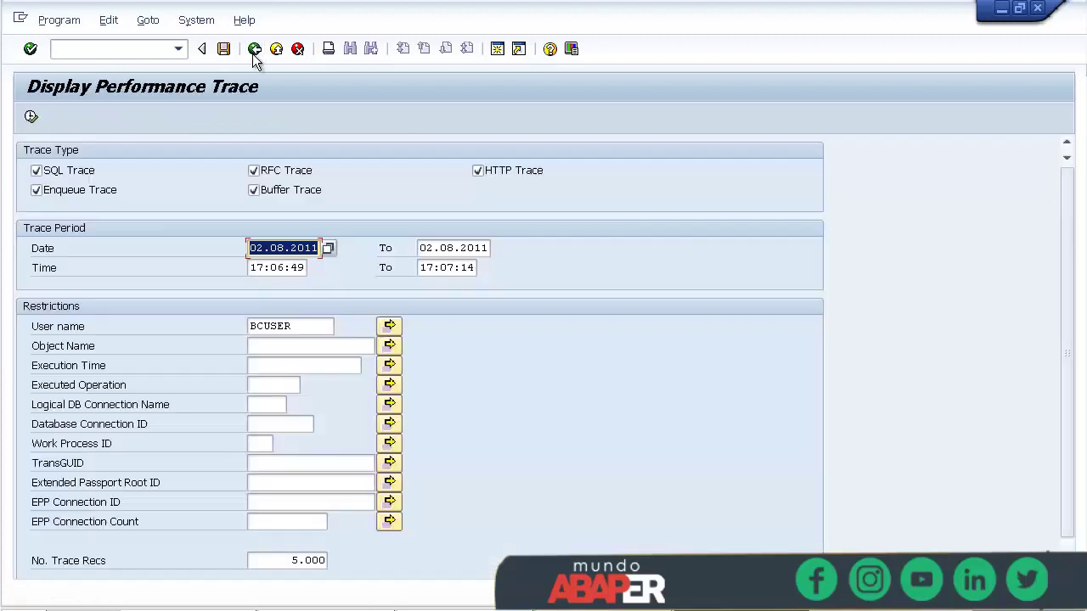
{"action": "left_click", "coordinate": [296, 173]}
{"action": "left_click", "coordinate": [500, 175]}
{"action": "left_click", "coordinate": [86, 191]}
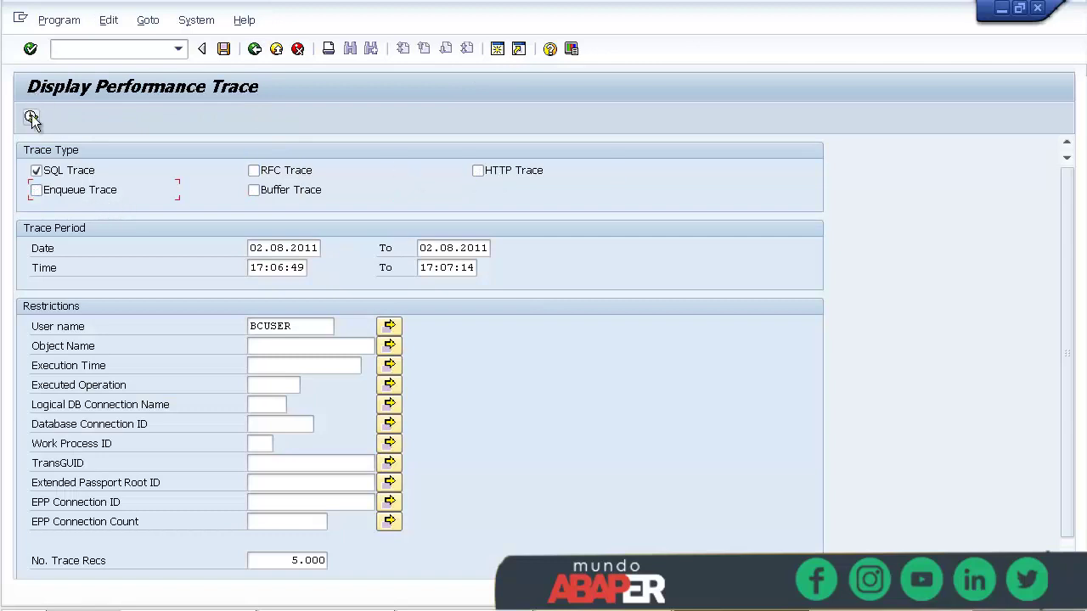
{"action": "left_click", "coordinate": [31, 117]}
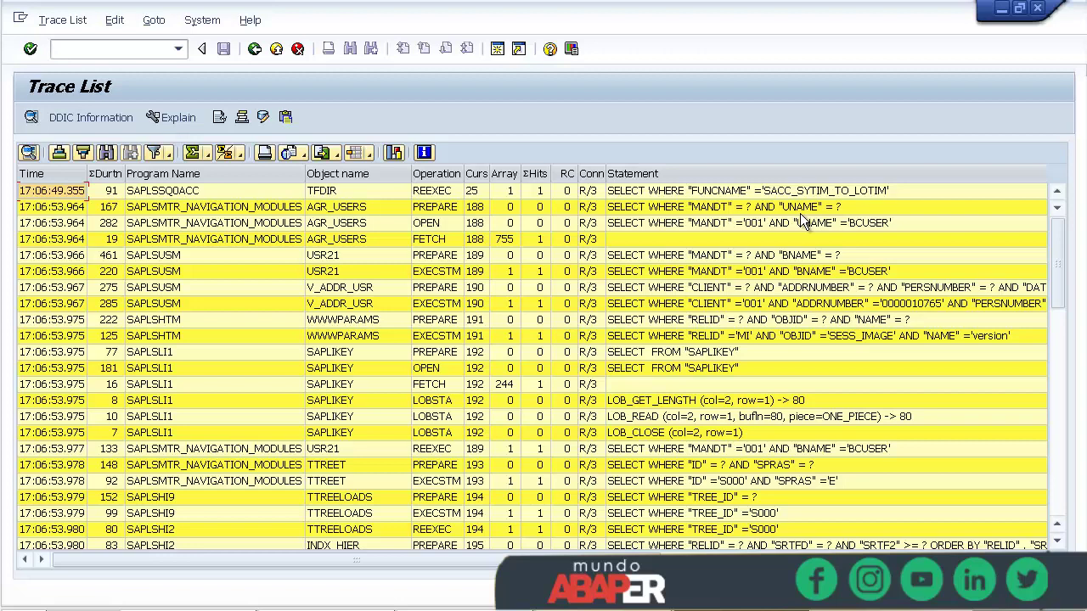
- Inspect the source code behind the SAPLZTEST_TRACE REOPEN record on ZBKPF, and return to the trace list
{"action": "left_click_drag", "start_coordinate": [1058, 271], "coordinate": [1060, 524]}
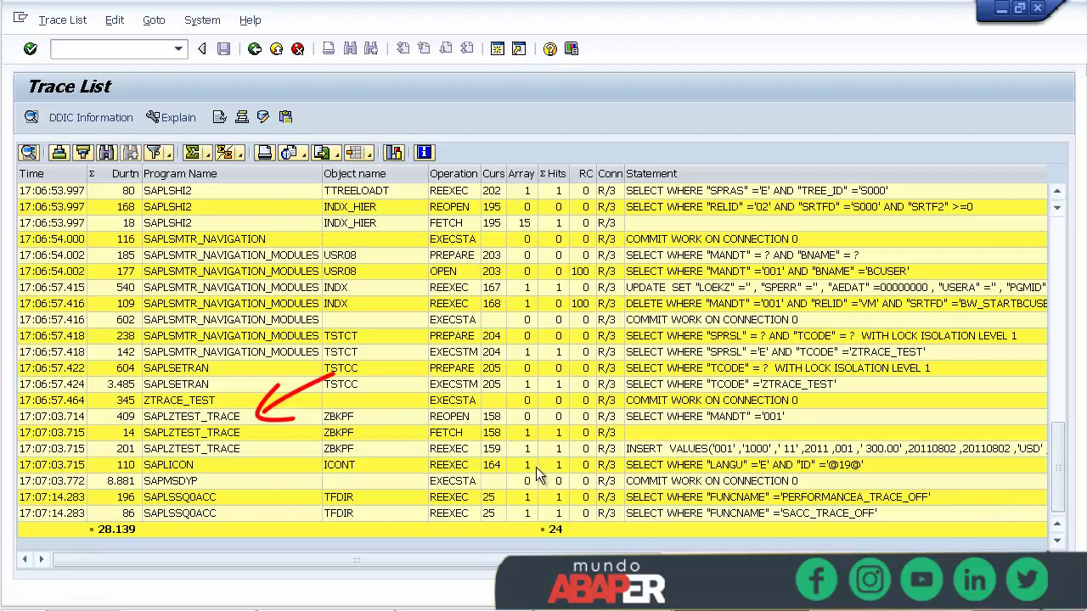
{"action": "left_click", "coordinate": [238, 419]}
{"action": "double_click", "coordinate": [237, 418]}
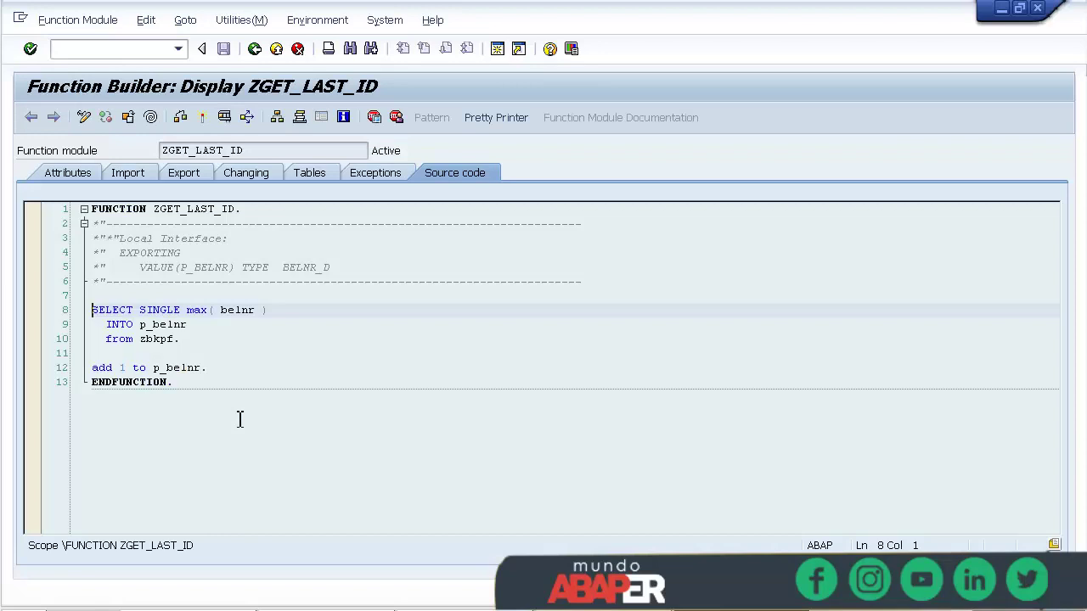
{"action": "key", "text": "F3"}
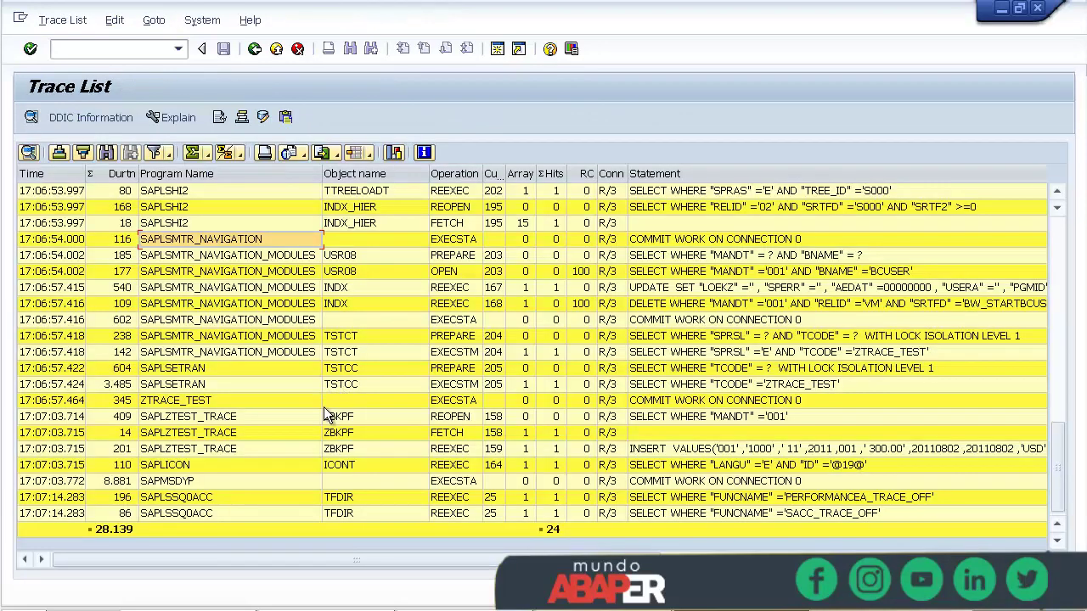
- Examine the full SQL record of the ZBKPF INSERT statement and the dictionary information for table ZBKPF
{"action": "double_click", "coordinate": [695, 453]}
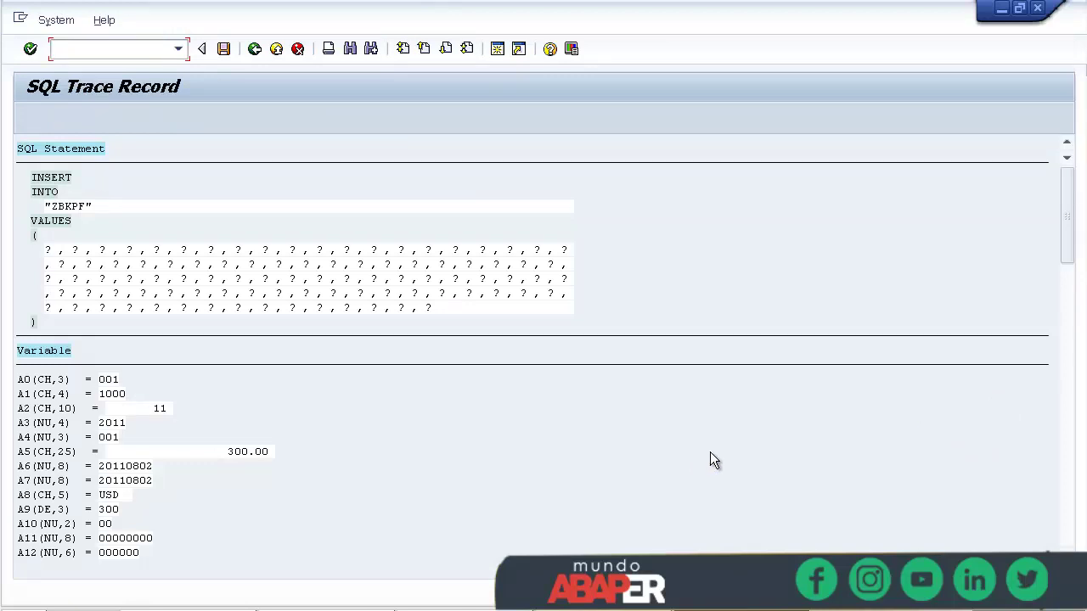
{"action": "left_click", "coordinate": [254, 49]}
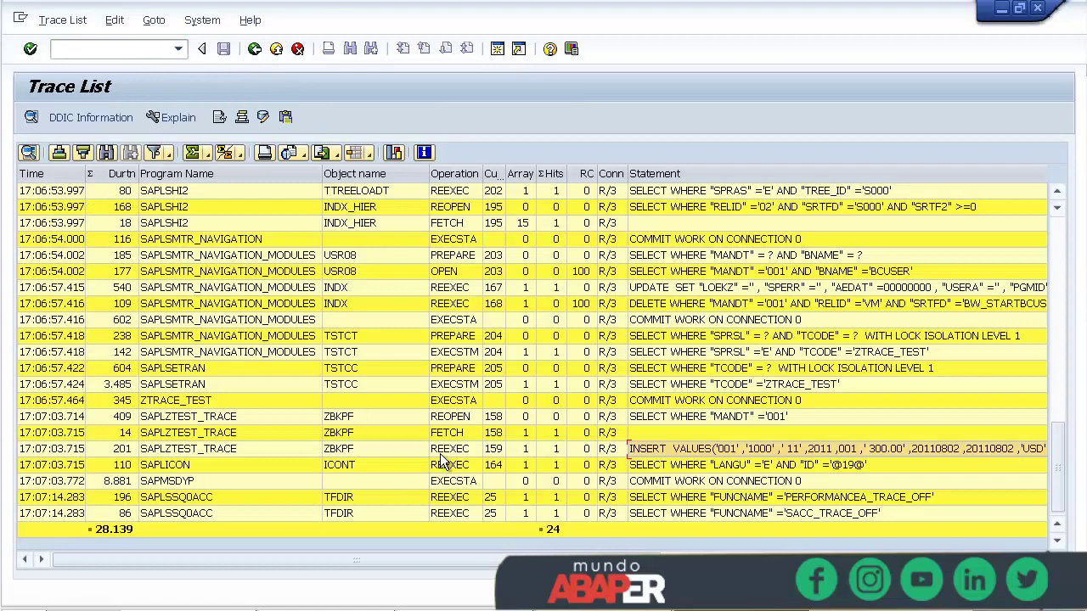
{"action": "double_click", "coordinate": [330, 435]}
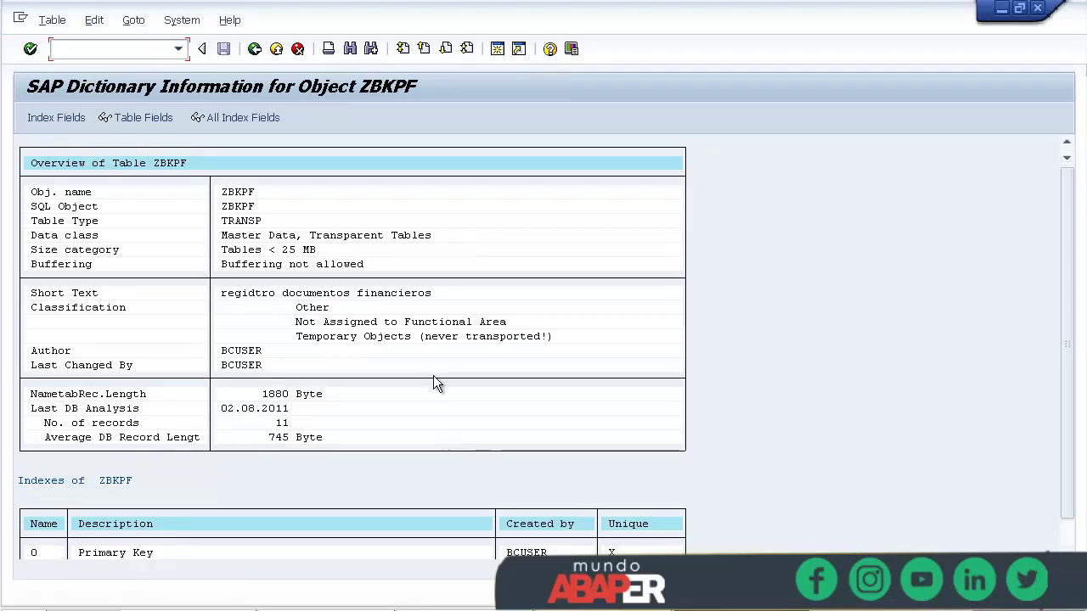
{"action": "left_click", "coordinate": [254, 50]}
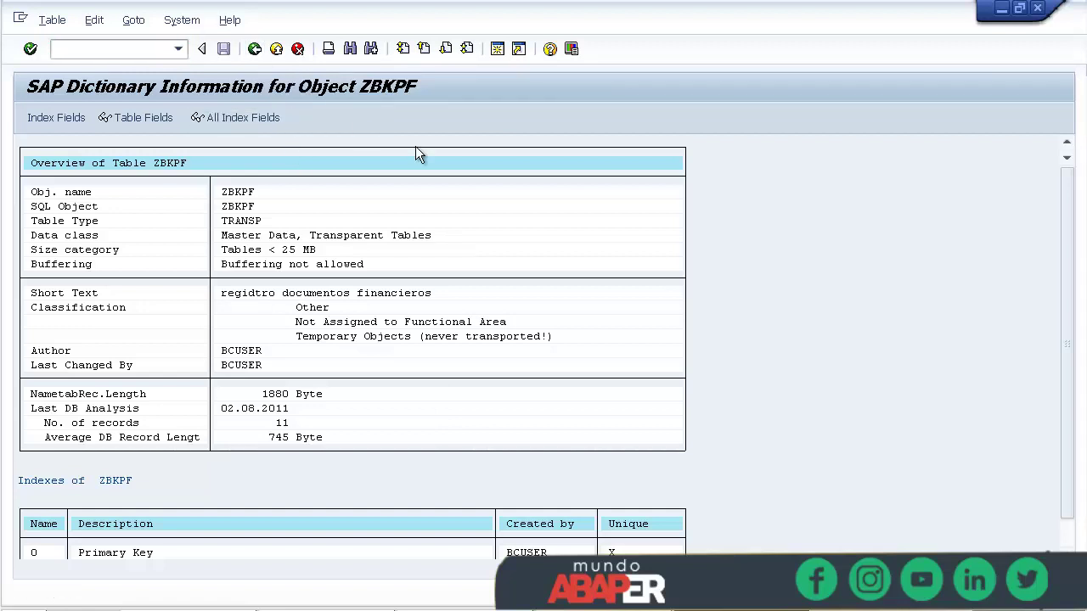